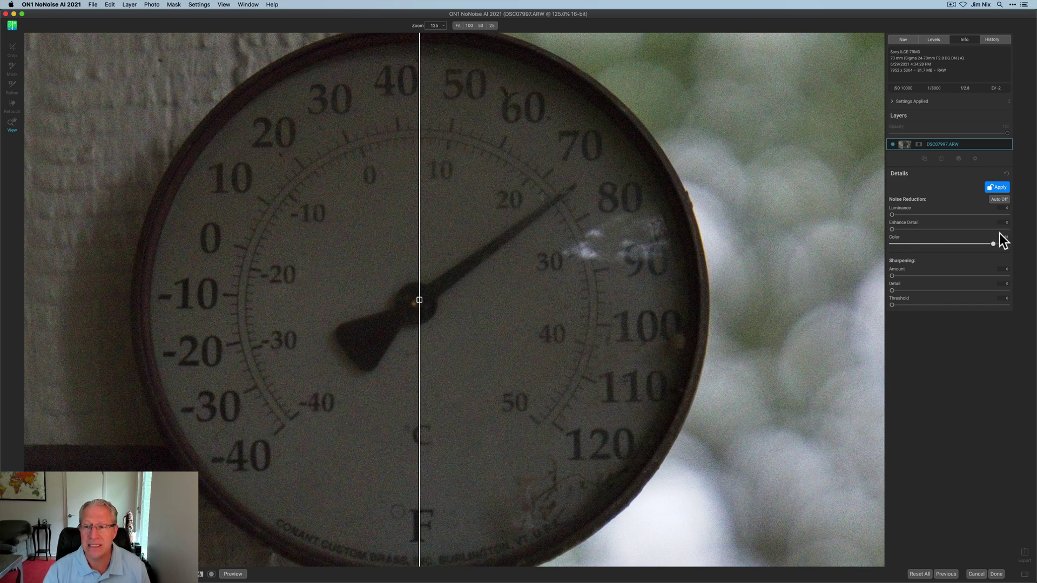
Max out Color noise reduction at 100 on the thermometer and compare original and denoised halves.
click(1020, 233)
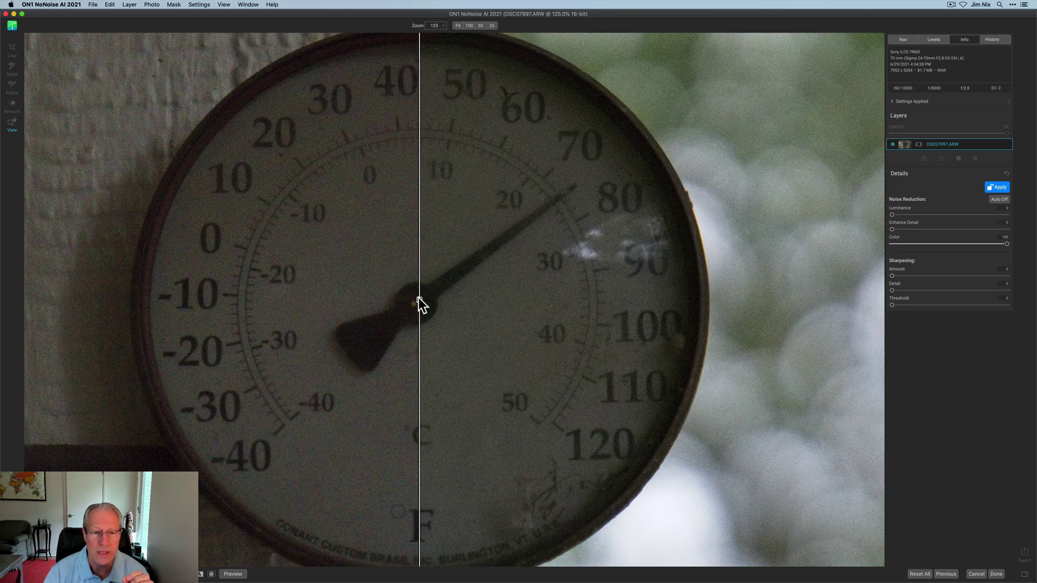
drag(419, 298, 400, 333)
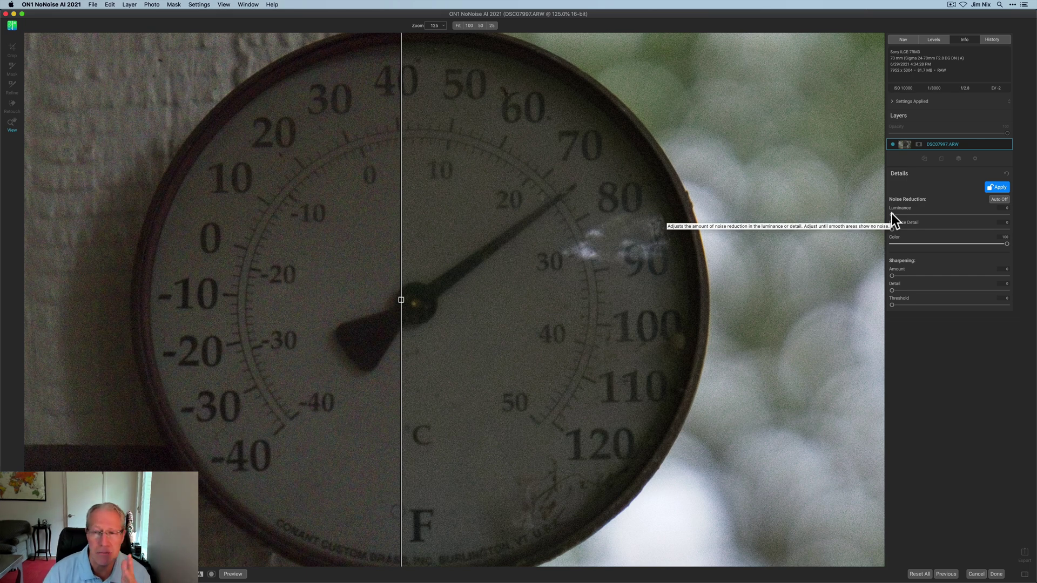
Raise Luminance noise reduction to 100 and sweep the before/after split across the thermometer dial.
drag(893, 212, 898, 213)
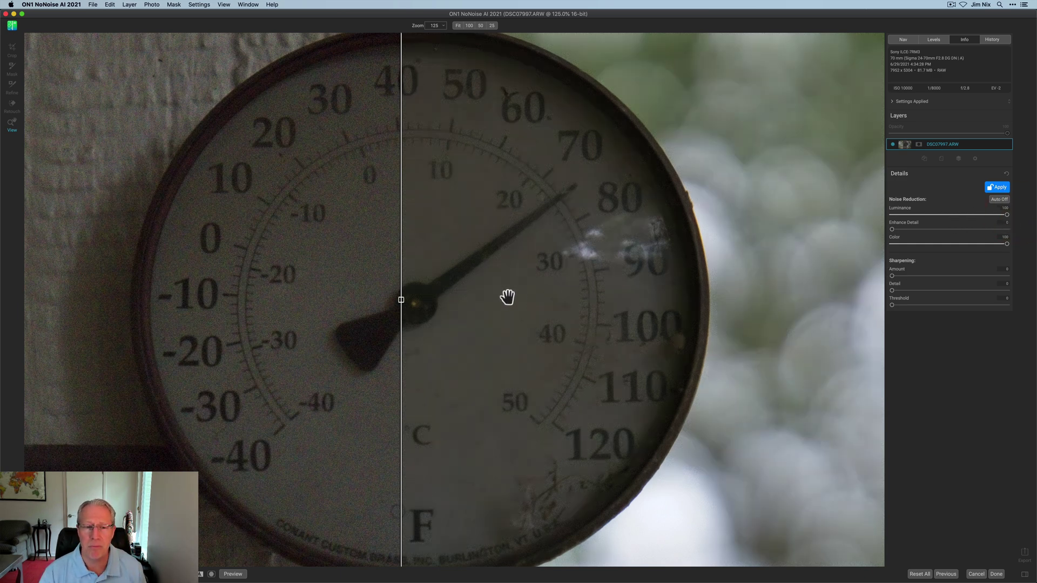
drag(400, 300, 744, 315)
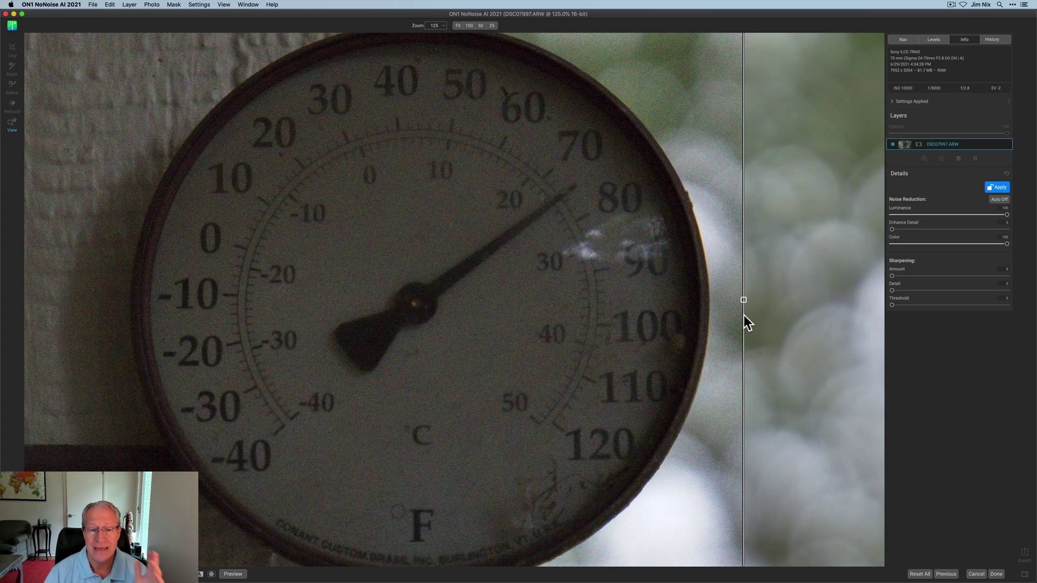
click(390, 297)
drag(389, 303, 295, 314)
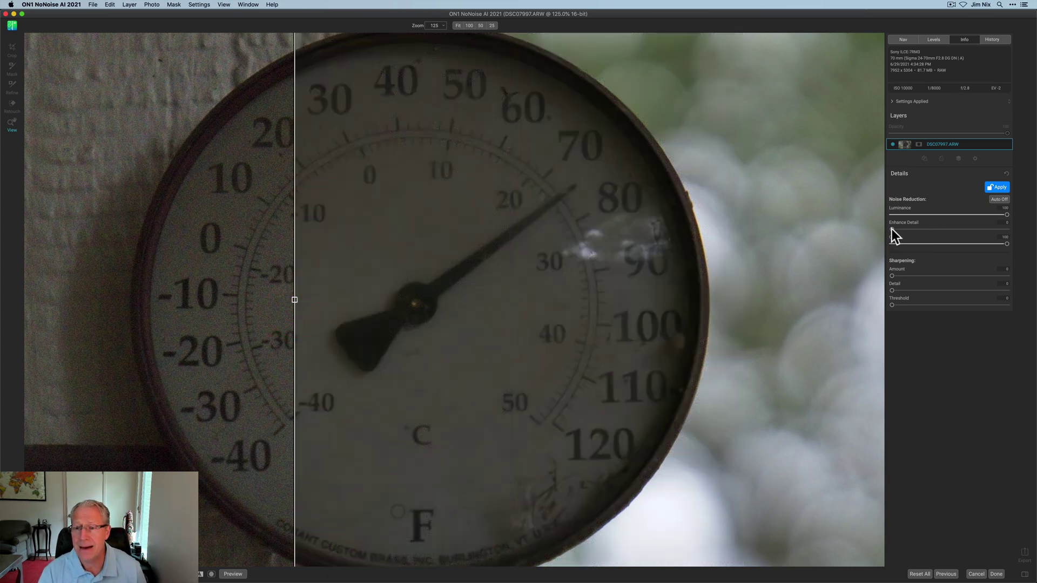
Set Enhance Detail to 37 and compare the sharpened dial against the original.
click(934, 229)
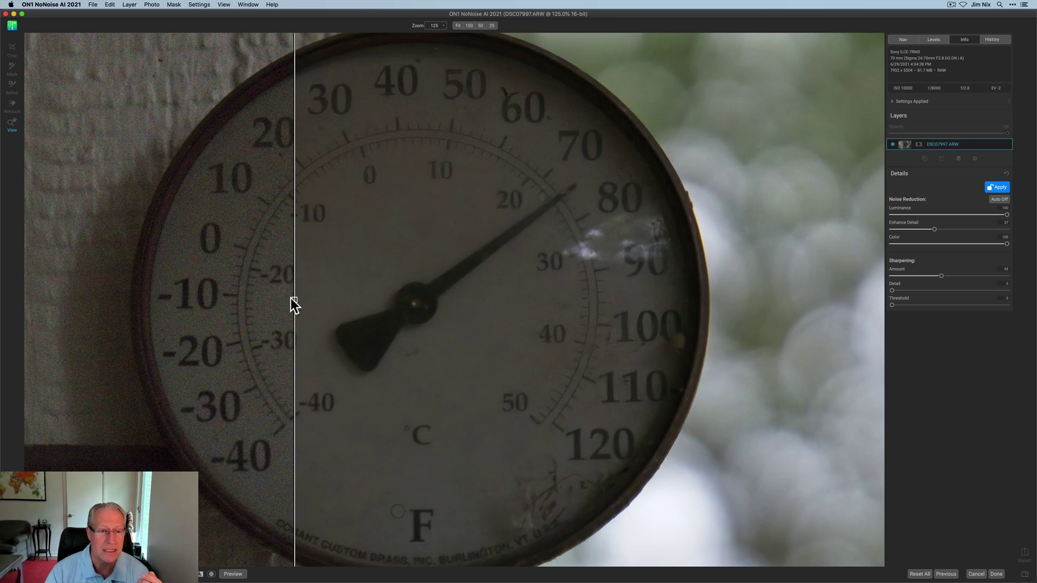
drag(294, 300, 429, 249)
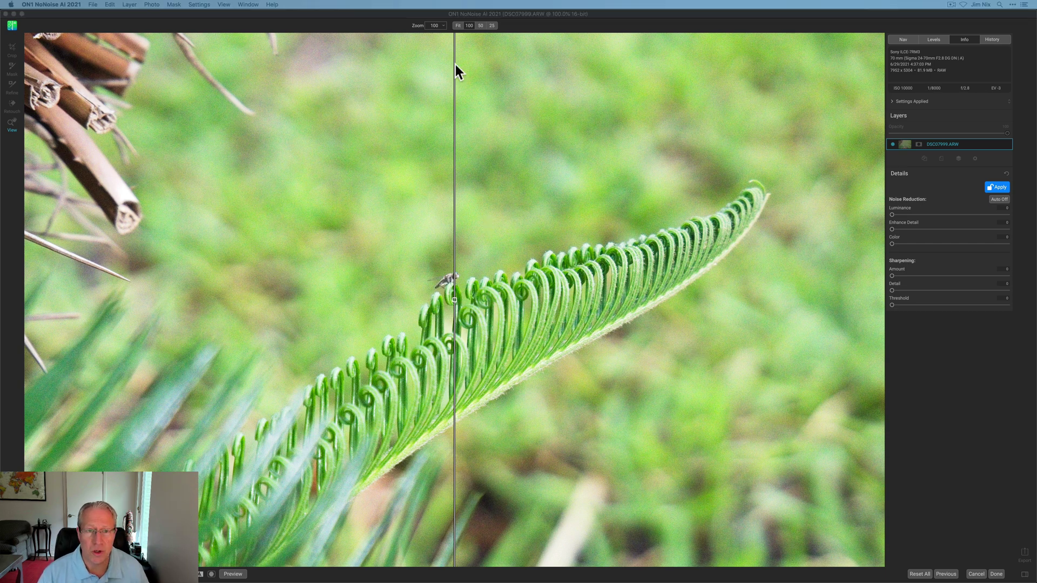
Magnify the fern photo to 225% and set Color and Luminance noise reduction to 100.
click(443, 26)
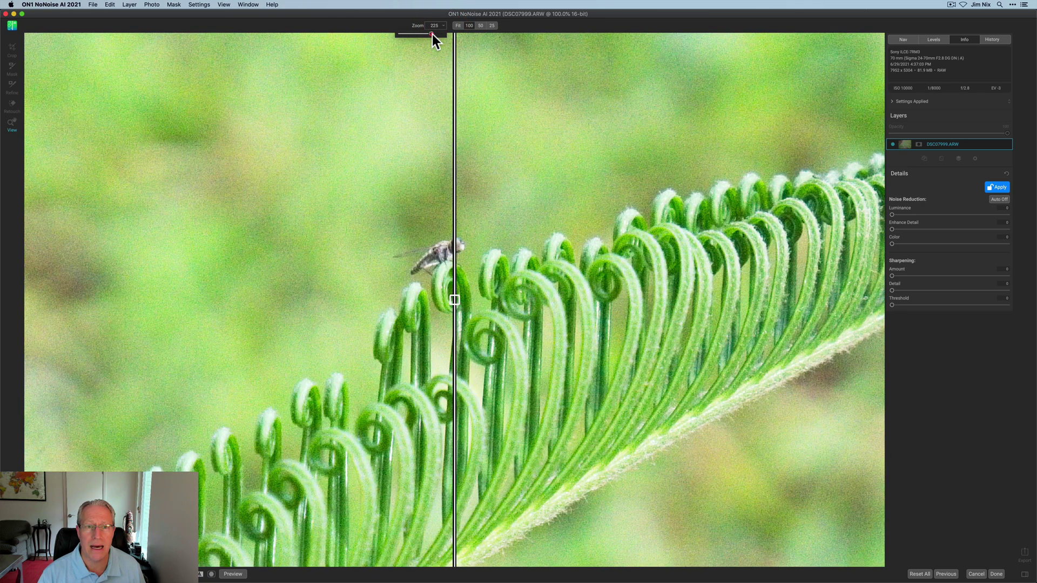
click(432, 34)
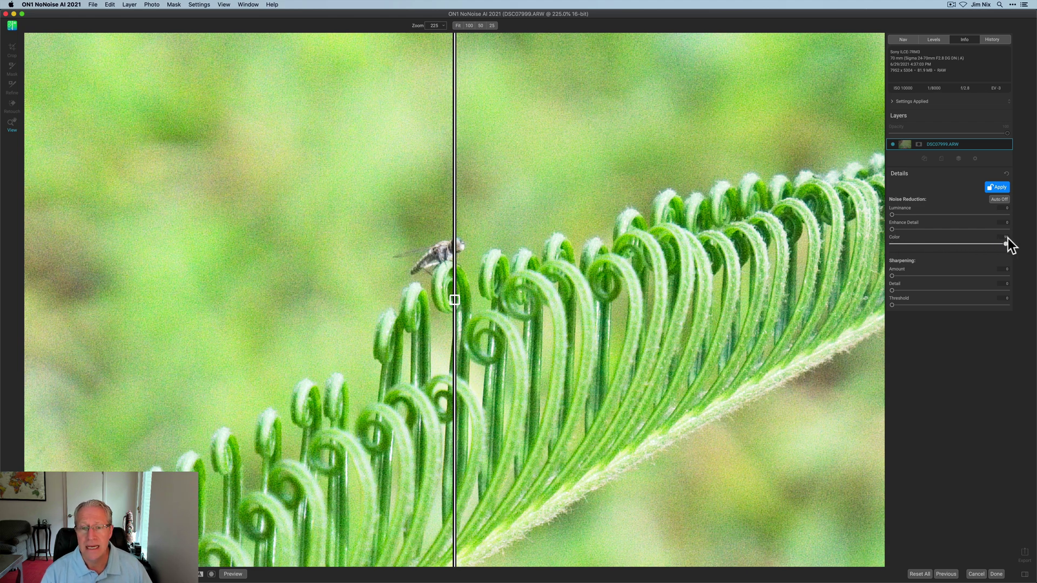
drag(1009, 239, 1014, 239)
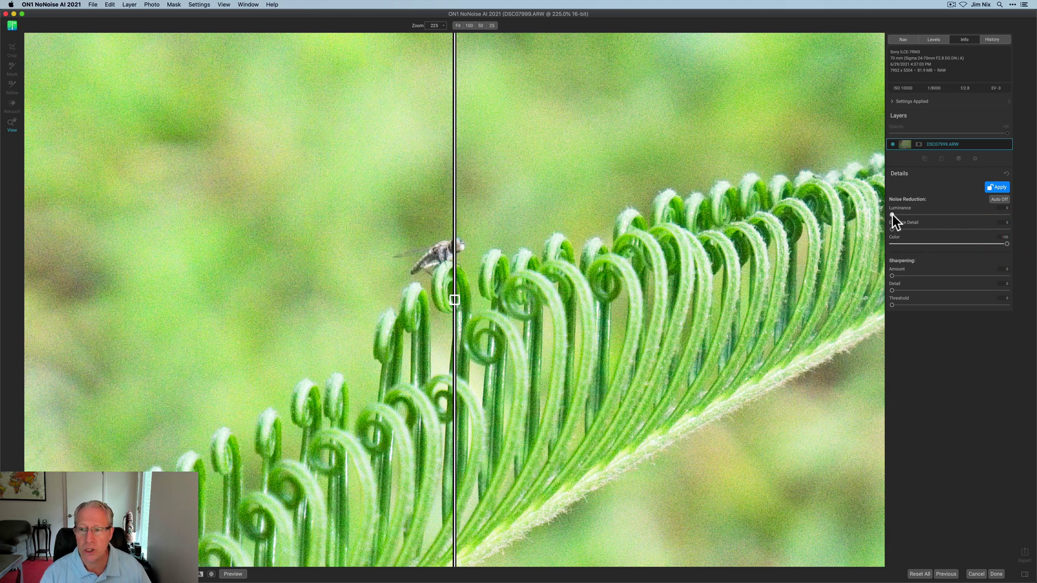
click(1027, 218)
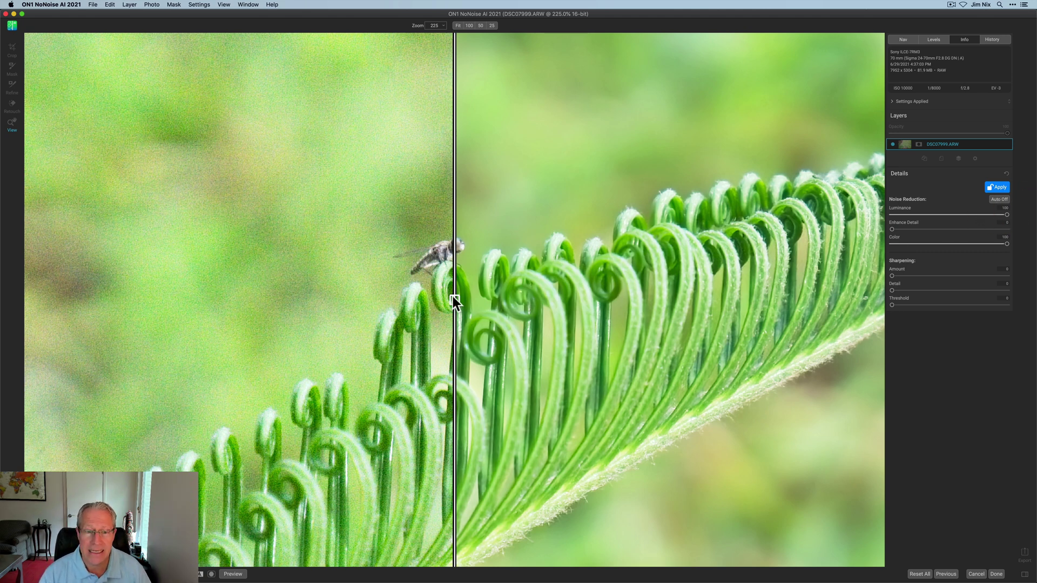
drag(453, 300, 379, 301)
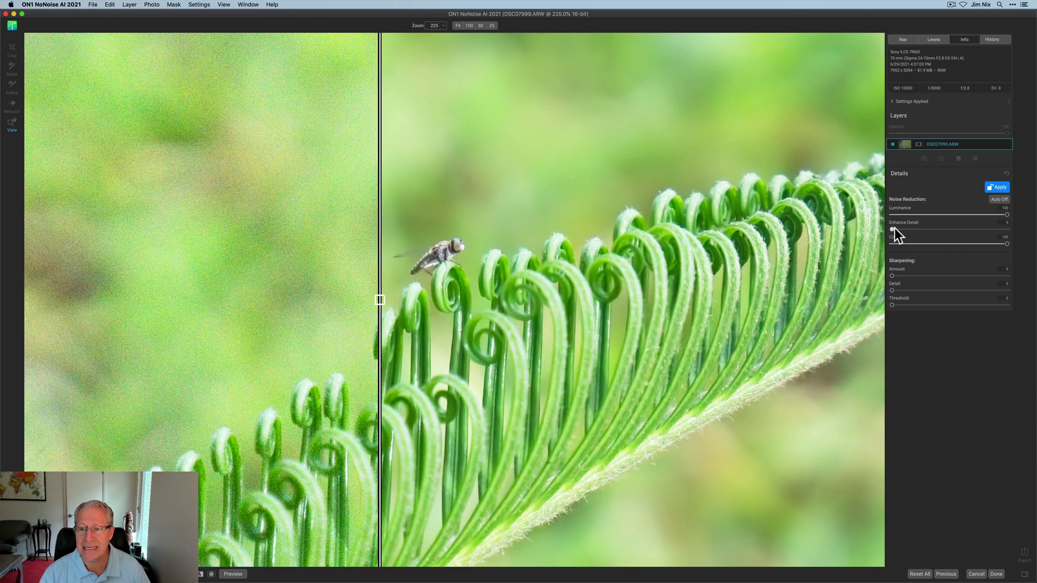
Raise Enhance Detail to 19 and compare the noisy and cleaned fern backgrounds.
drag(914, 228, 915, 228)
click(903, 41)
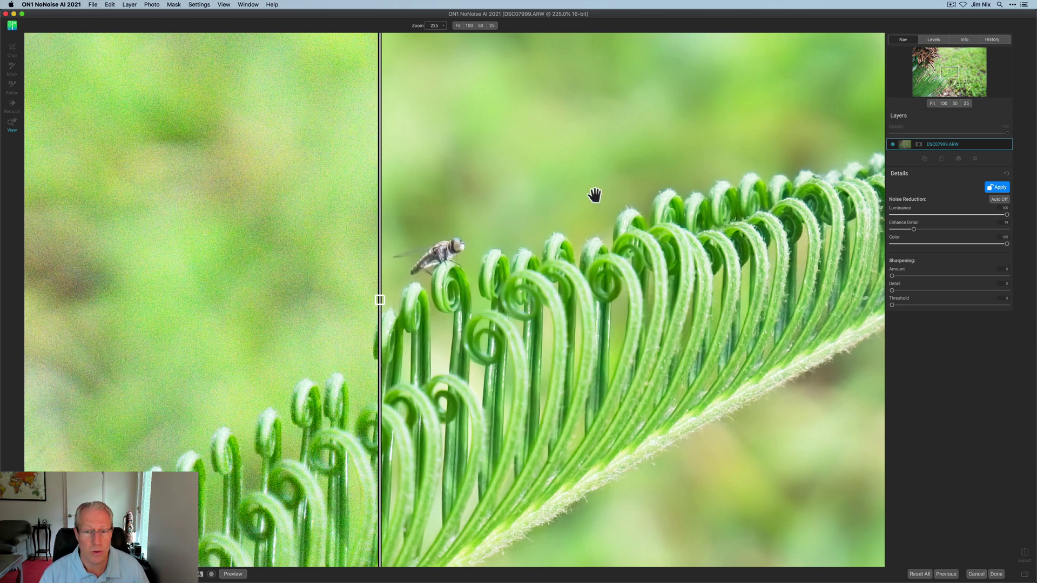
drag(393, 300, 332, 322)
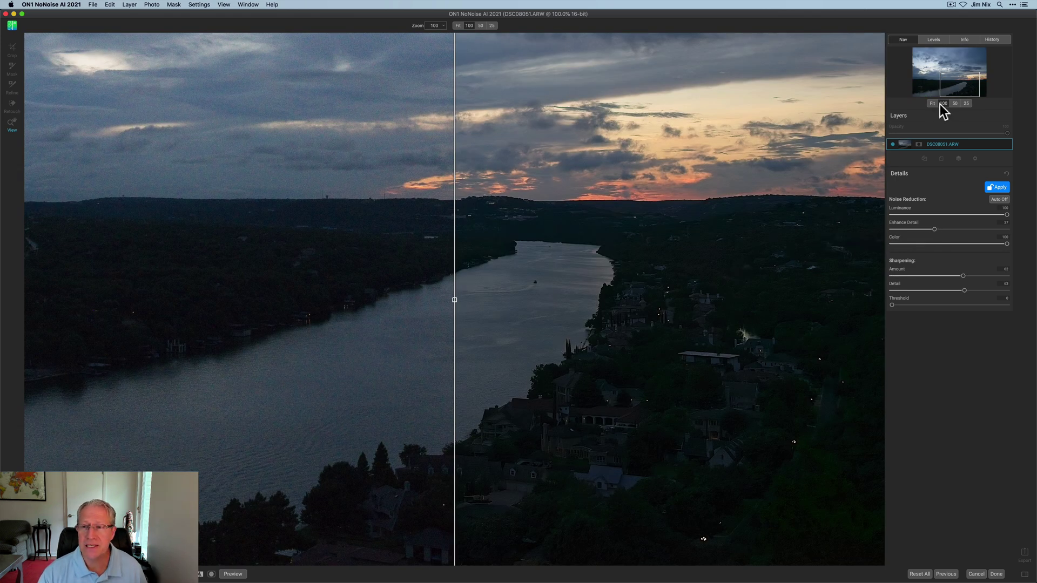
Check the river photo's camera metadata and ISO, then pan over the riverside houses.
click(964, 41)
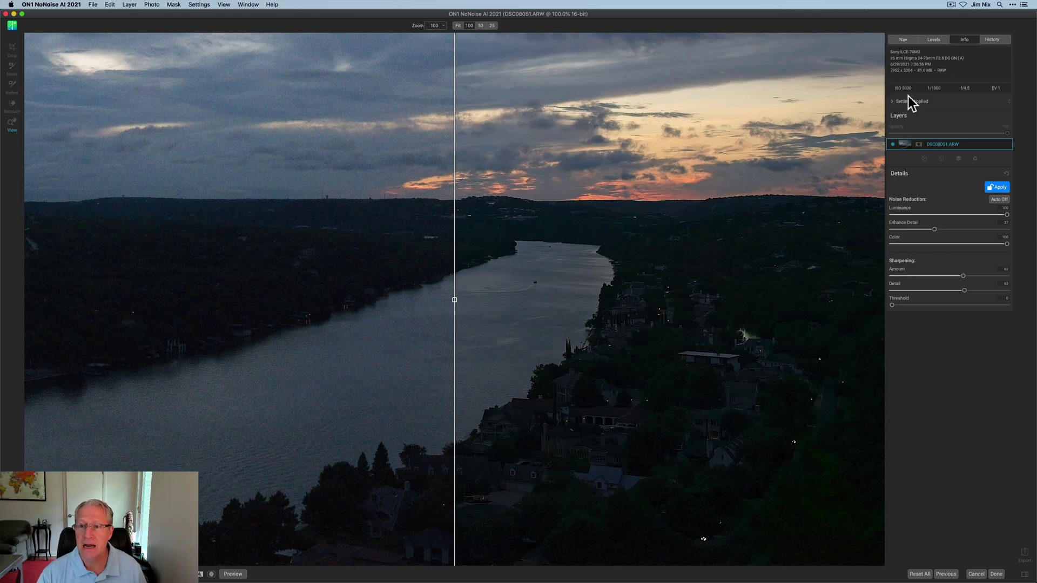
click(903, 40)
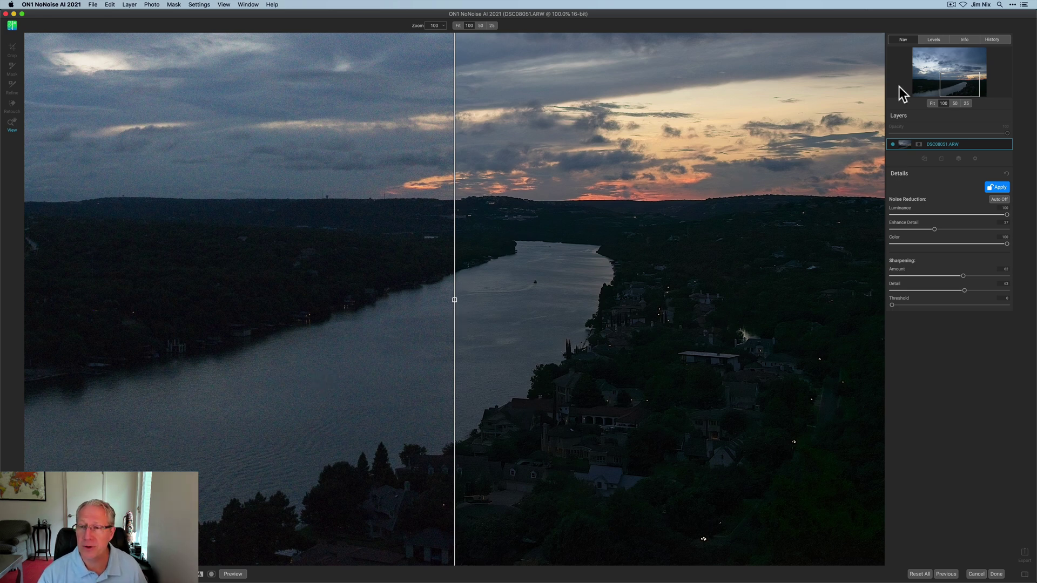
drag(951, 90, 955, 83)
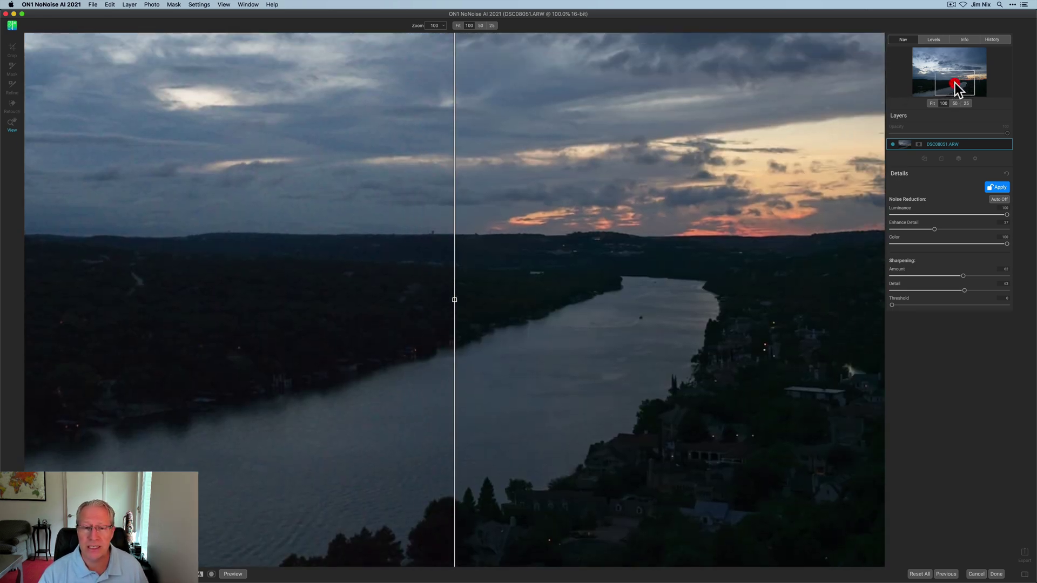
drag(455, 300, 558, 325)
click(706, 408)
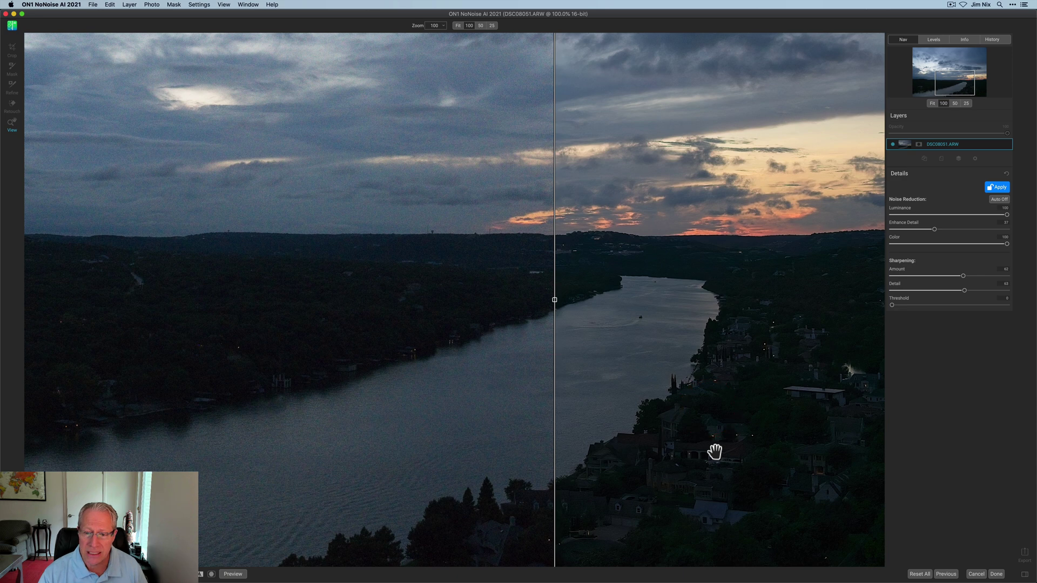
drag(716, 451, 689, 358)
click(690, 358)
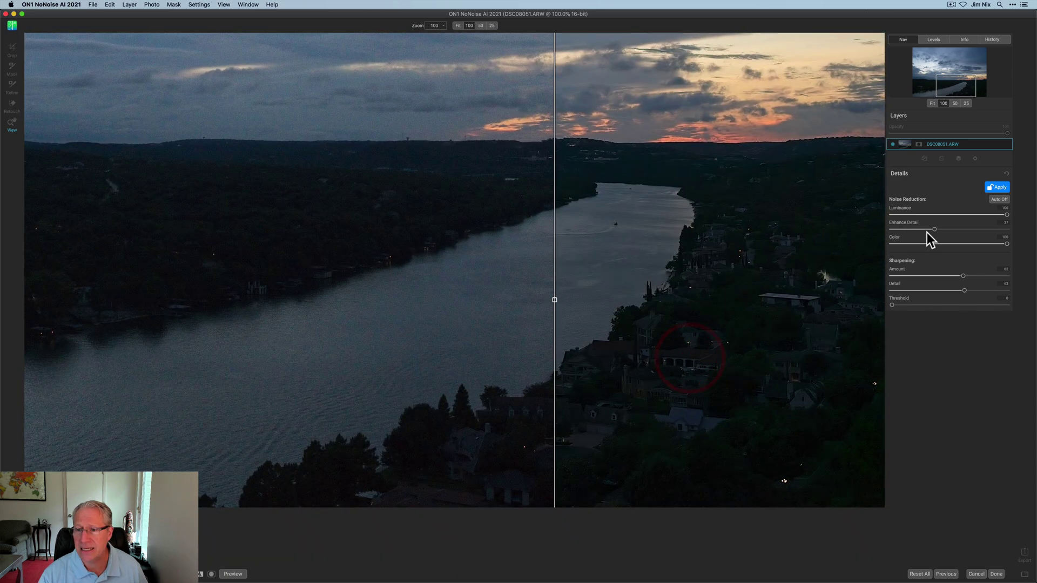
Raise Enhance Detail to about 60 and compare the noisy and cleaned sky.
drag(959, 229, 961, 229)
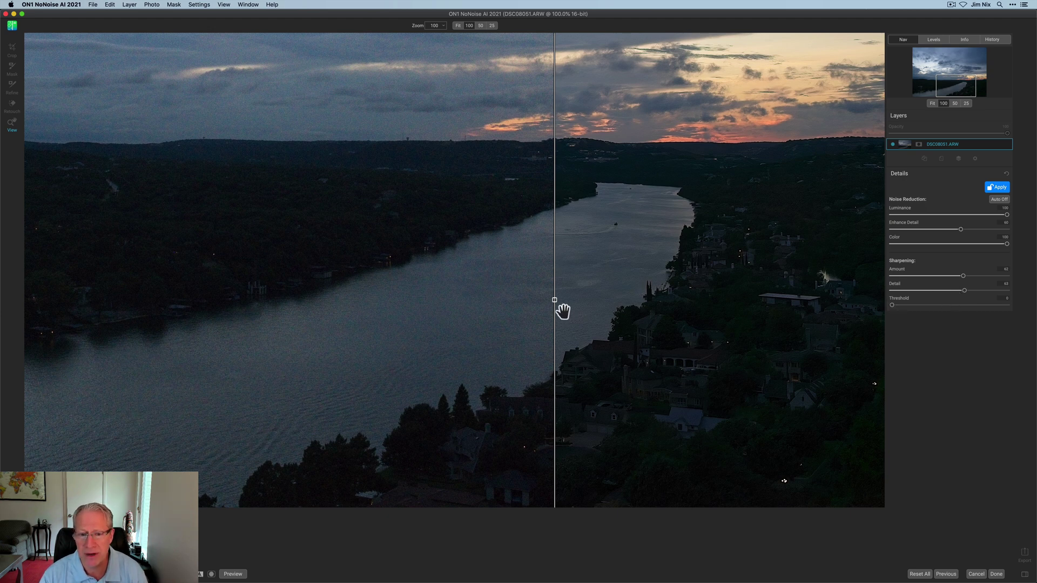
mouse_move(557, 300)
mouse_down()
mouse_move(757, 312)
mouse_move(533, 332)
mouse_up()
click(686, 310)
drag(943, 92, 955, 74)
click(602, 233)
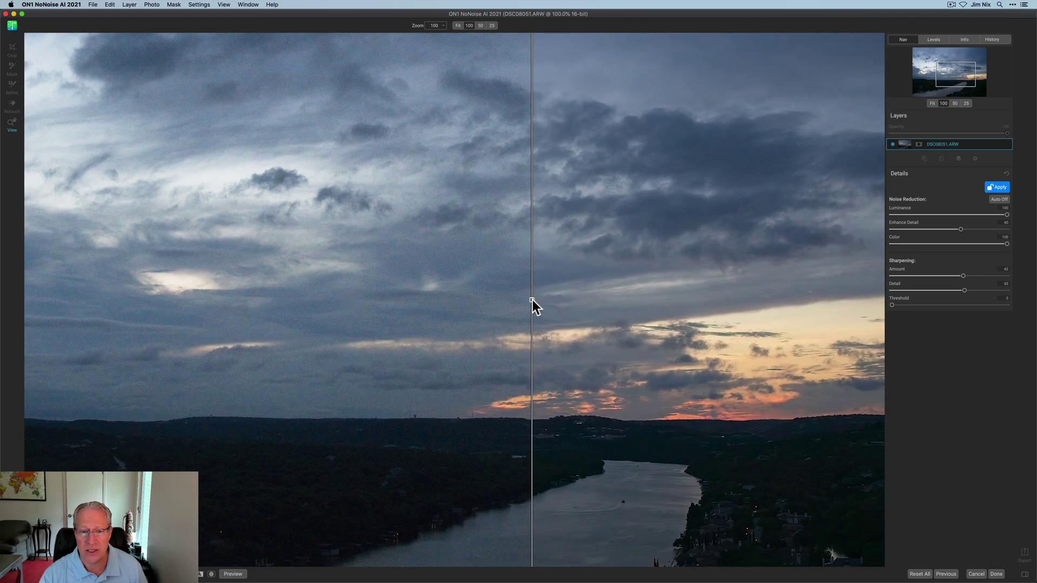
mouse_move(532, 300)
mouse_down()
mouse_move(385, 306)
mouse_move(406, 290)
mouse_move(698, 273)
mouse_move(368, 292)
mouse_move(495, 293)
mouse_up()
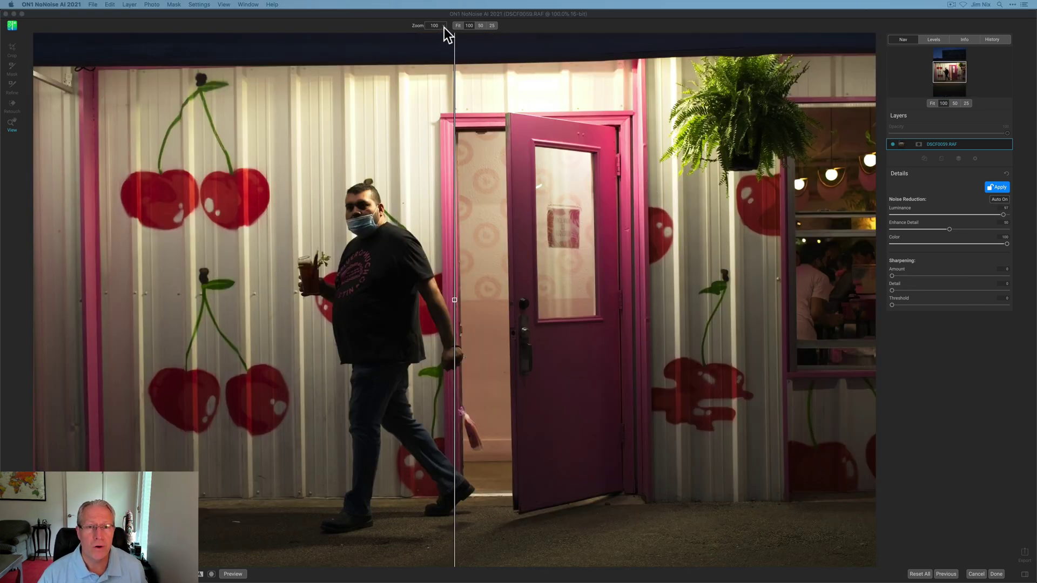
Zoom into the cherry wall, check its ISO metadata, and compare before and after across it.
click(444, 26)
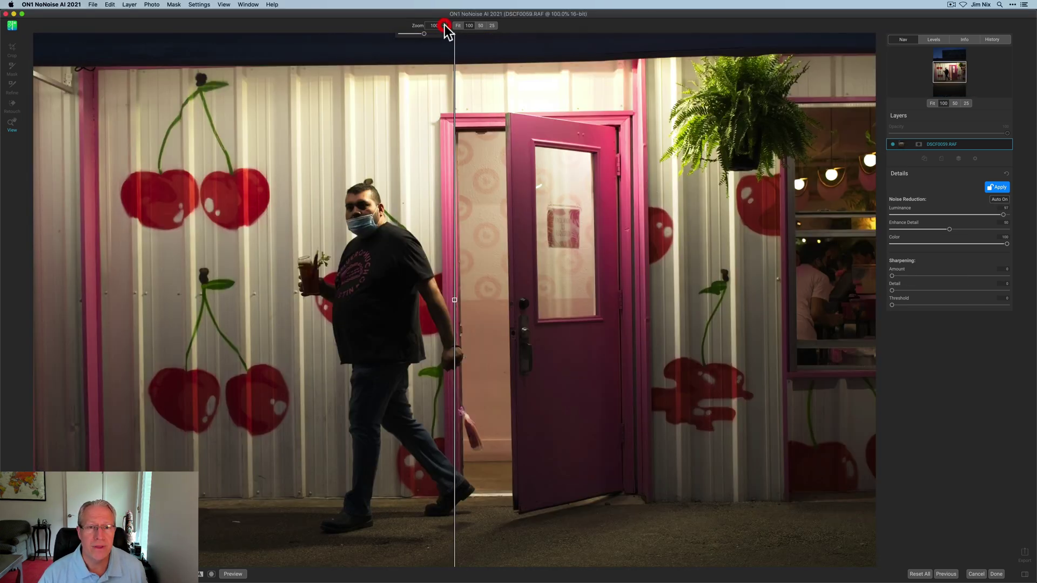
drag(425, 37, 426, 34)
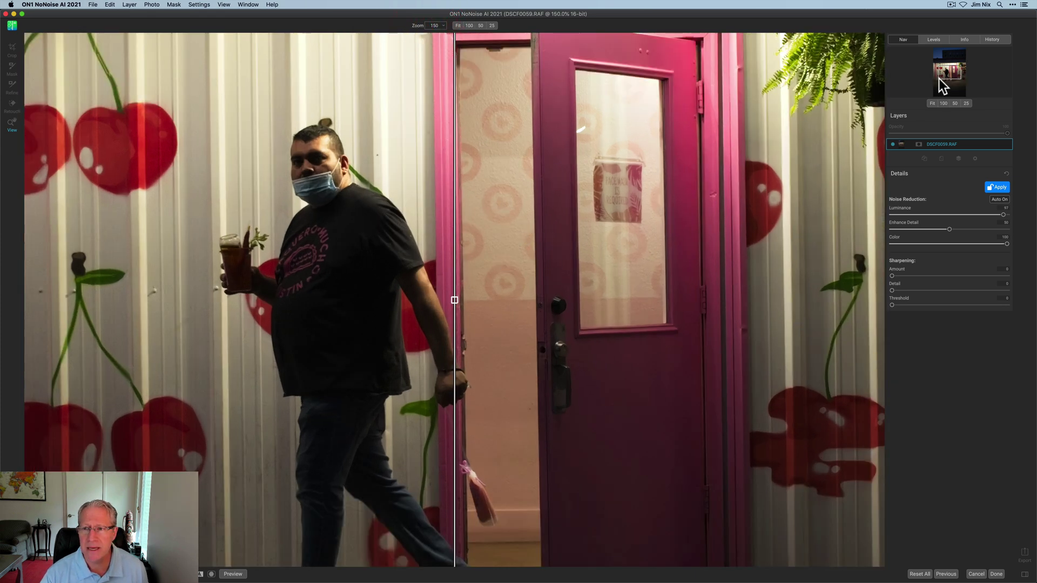
drag(942, 85, 949, 54)
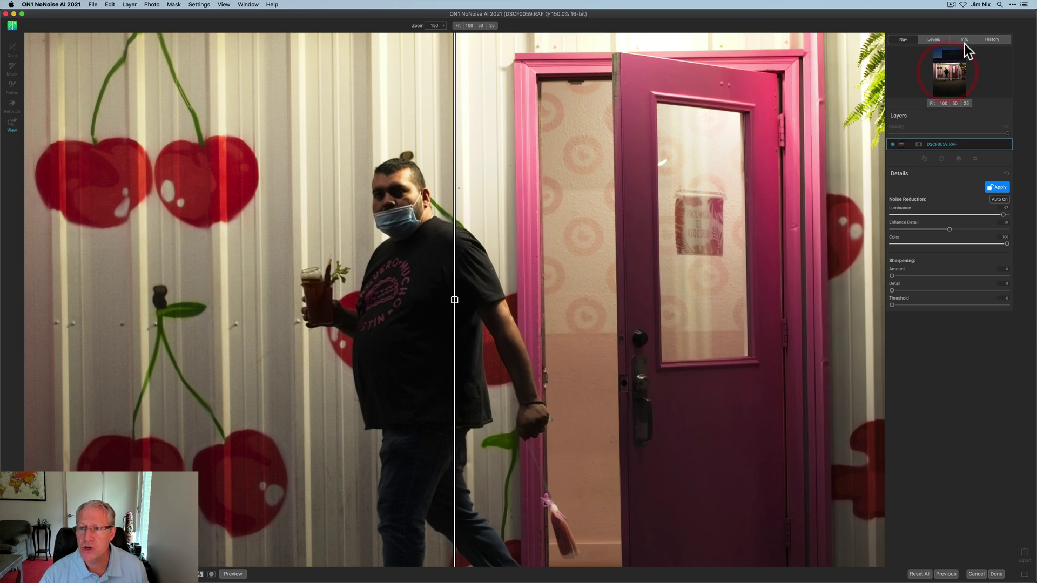
click(965, 40)
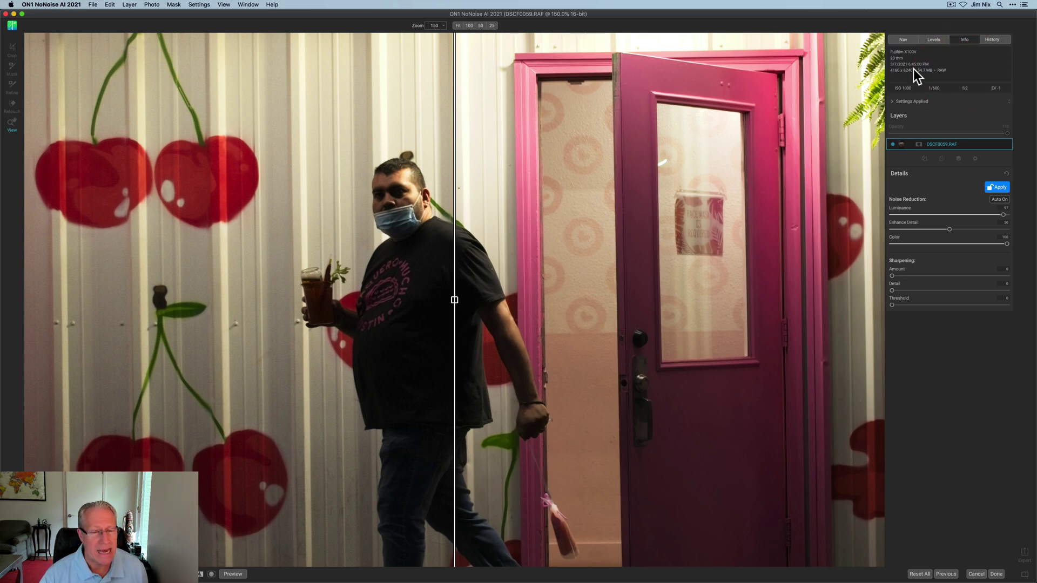
click(904, 40)
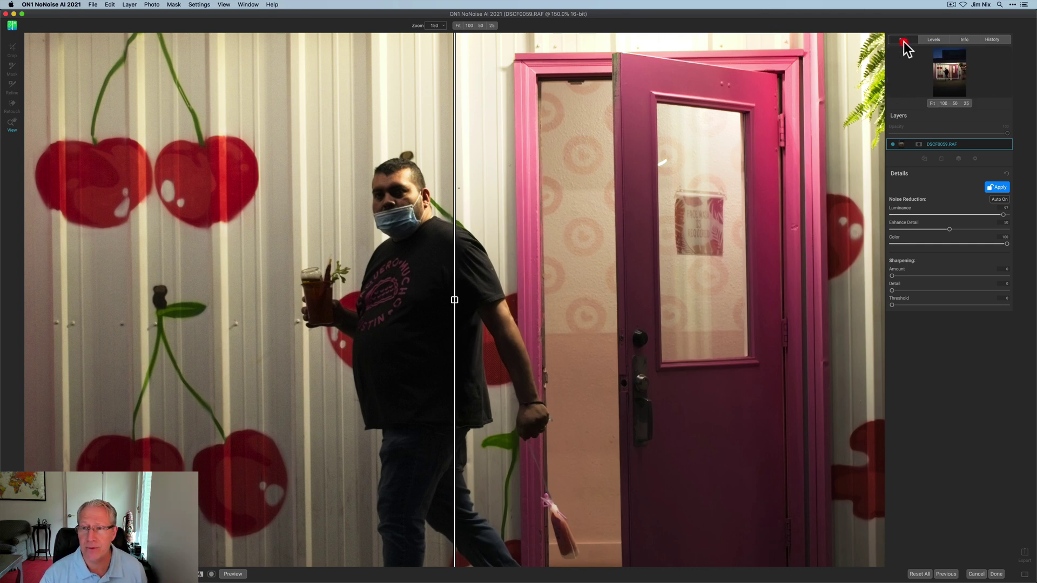
drag(455, 302, 281, 314)
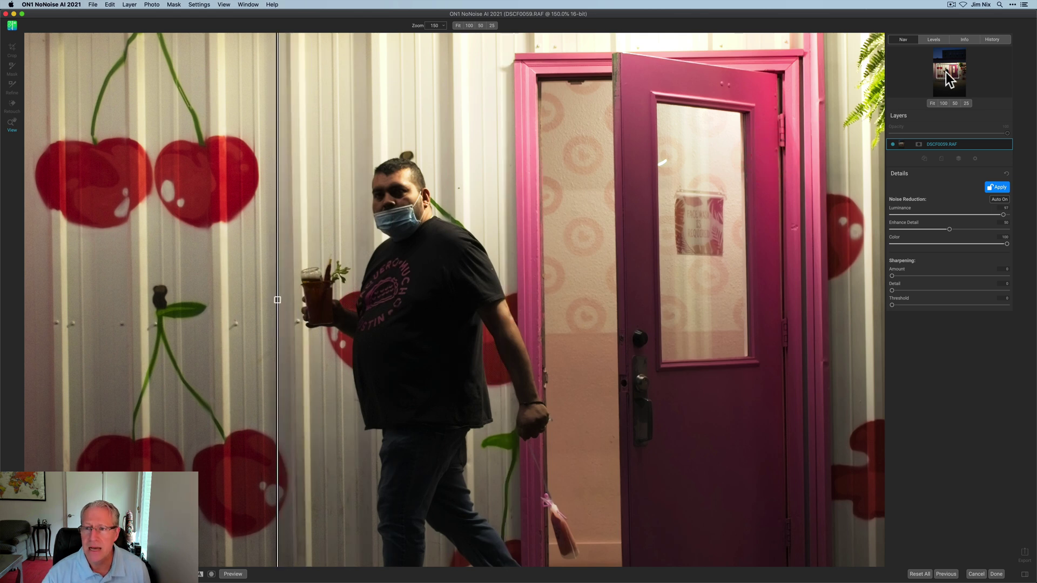
Move the view up to the building and sky and sweep the before/after split across it.
drag(947, 76, 945, 54)
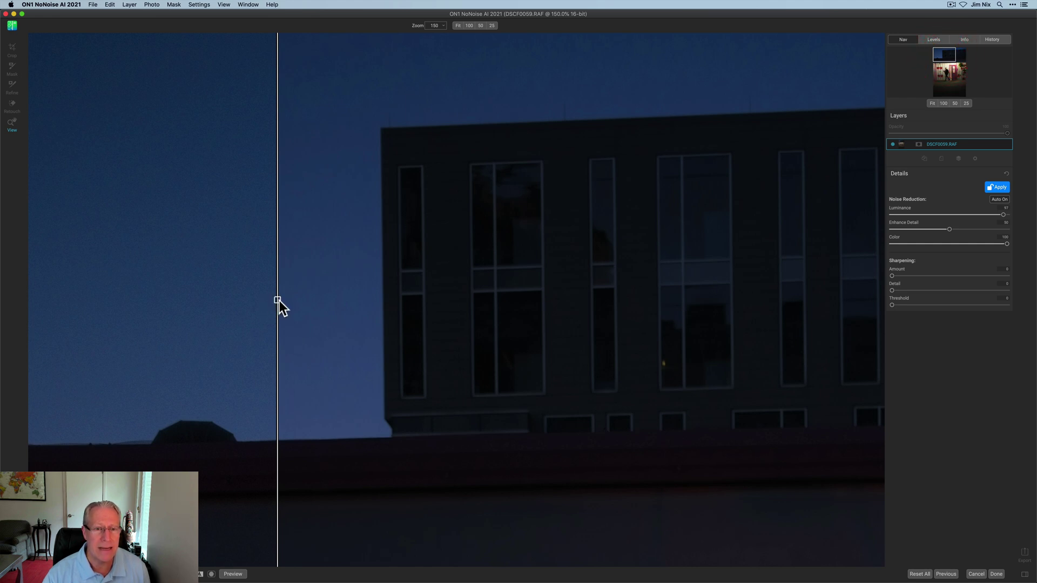
drag(278, 302, 347, 342)
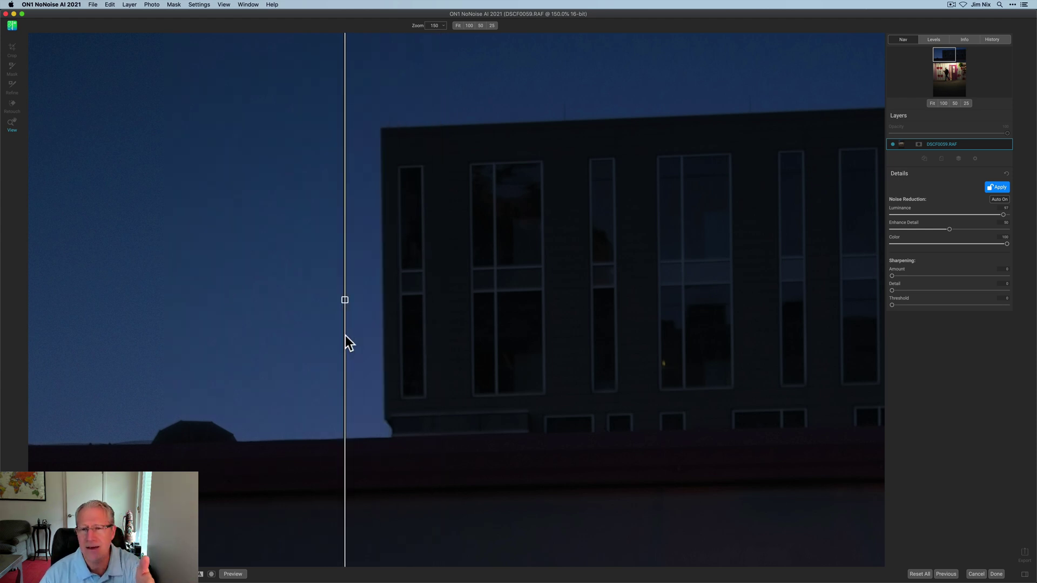
drag(444, 325, 332, 336)
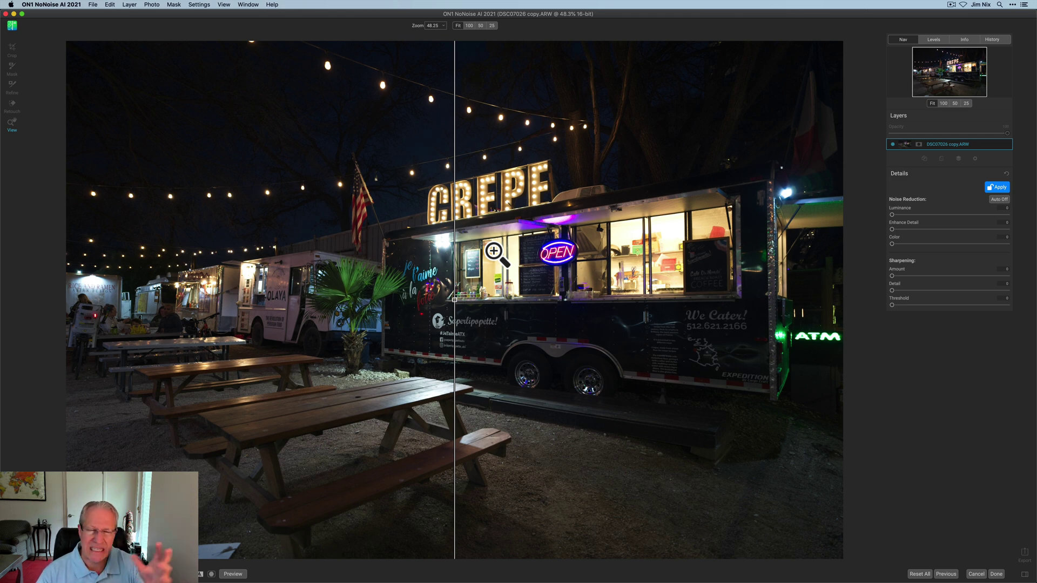
Zoom the crepe-truck photo to 150% and pan to the flag and string lights.
click(443, 26)
drag(418, 34, 421, 34)
click(427, 34)
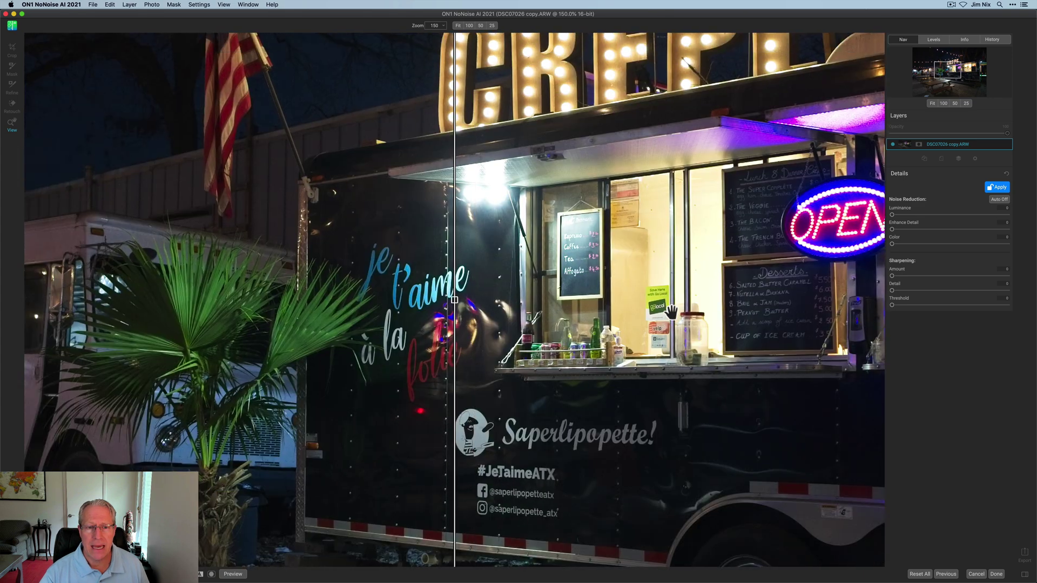
drag(672, 312, 743, 384)
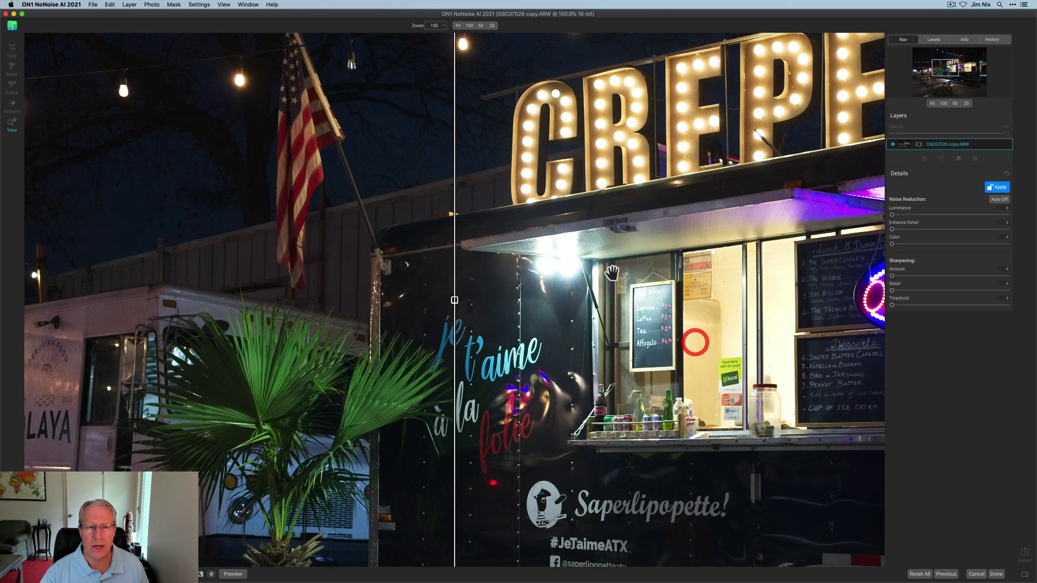
drag(575, 220, 691, 287)
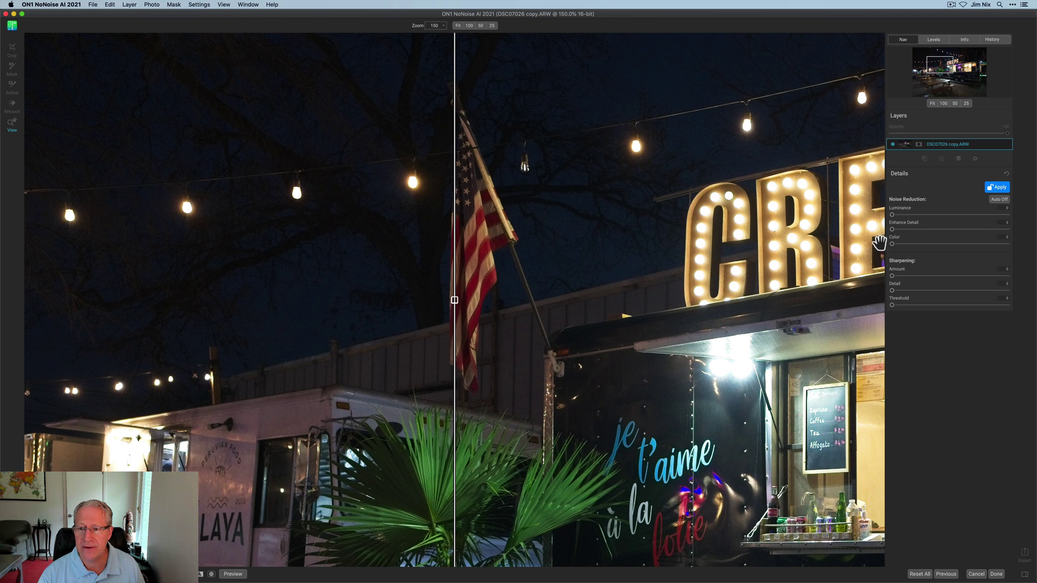
Set Color and Luminance noise reduction to 100 and Enhance Detail to 35.
drag(893, 243, 1021, 245)
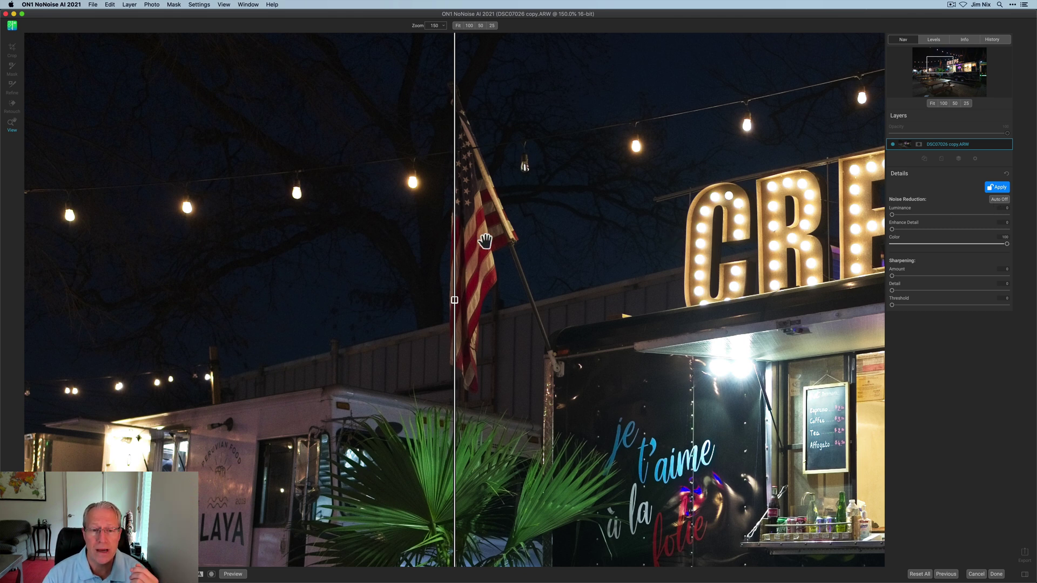
scroll(484, 260, up, 2)
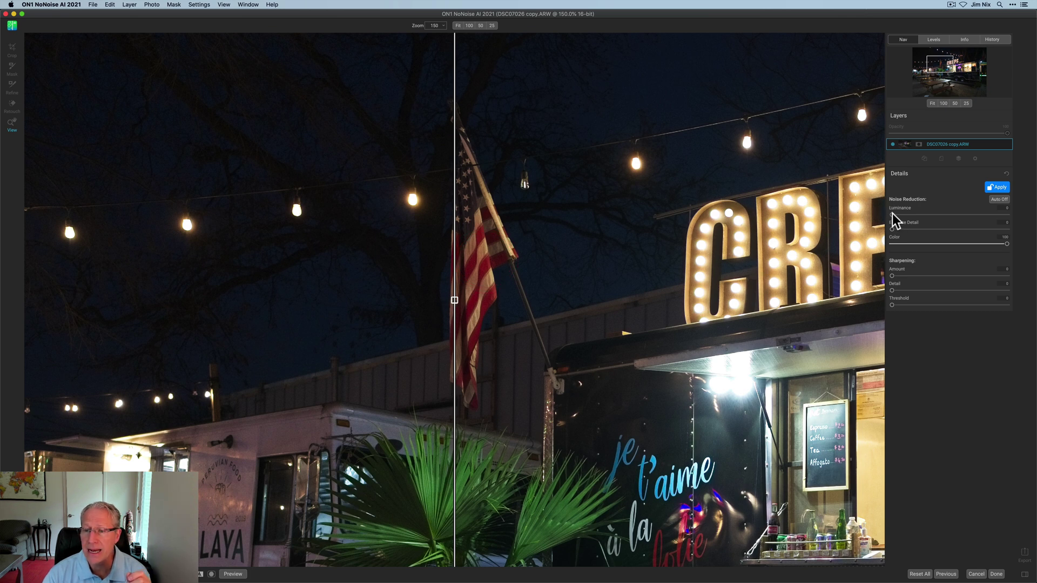
drag(956, 215, 1020, 214)
drag(893, 229, 933, 227)
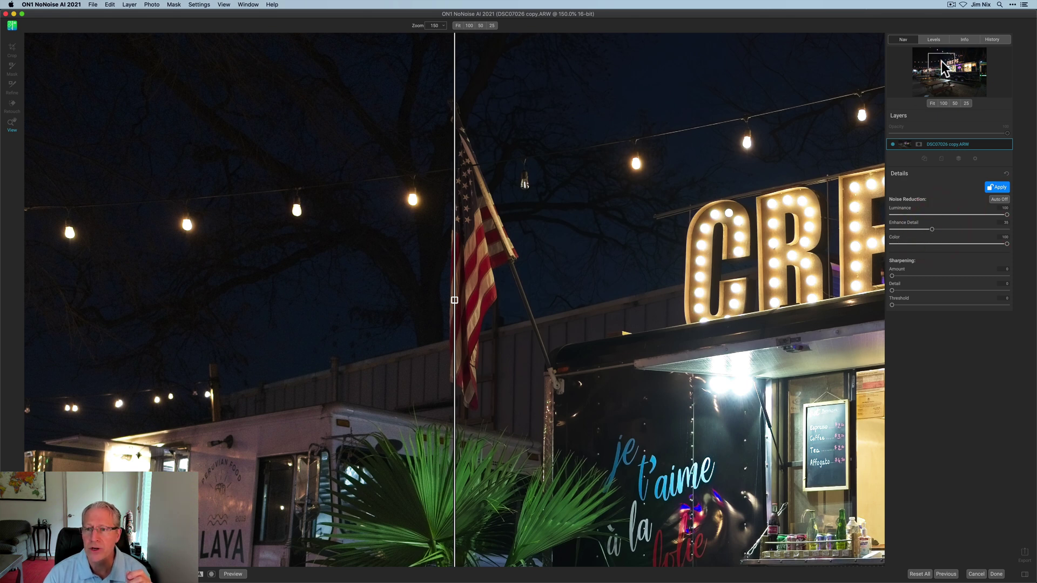
Zoom to 200% then 250%, comparing before and after across the flag.
drag(942, 61, 941, 62)
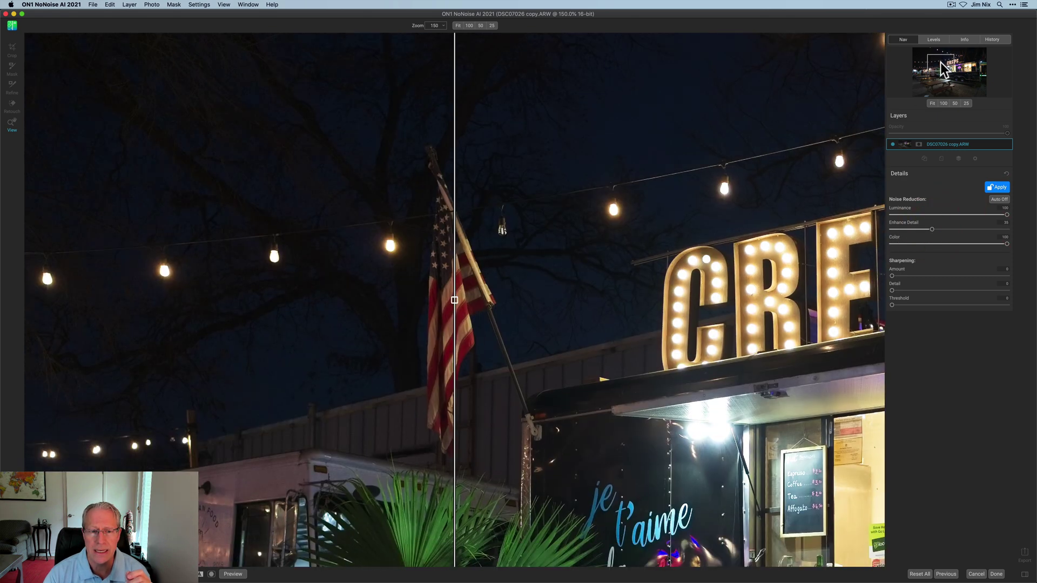
click(443, 25)
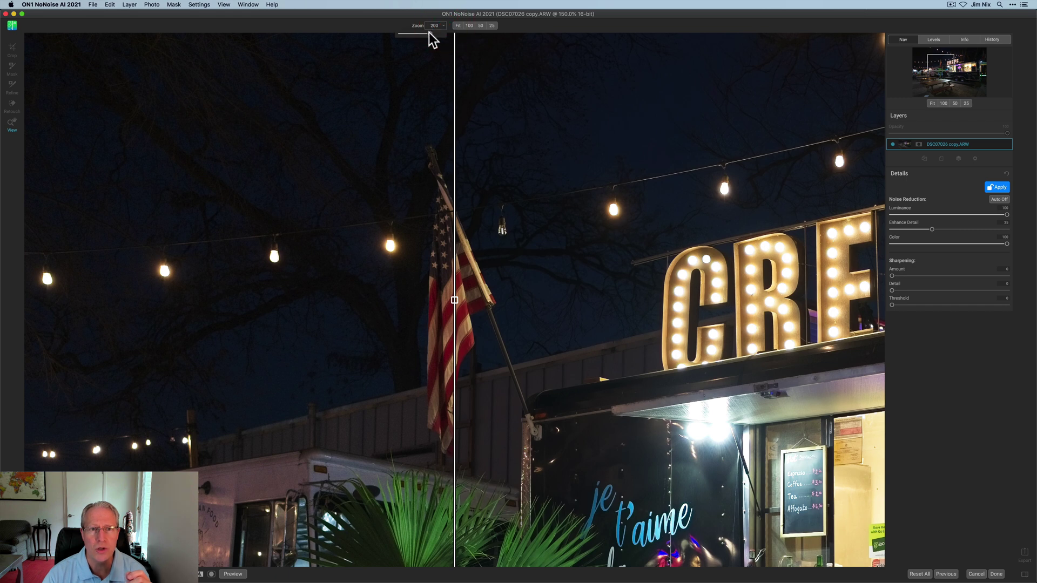
click(429, 32)
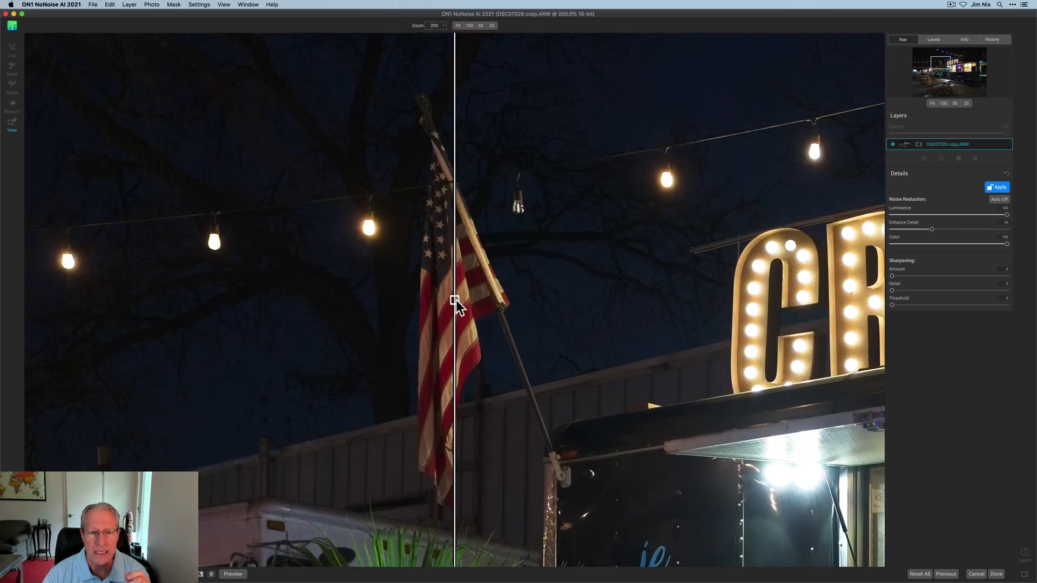
drag(456, 300, 393, 281)
click(441, 26)
drag(431, 33, 434, 38)
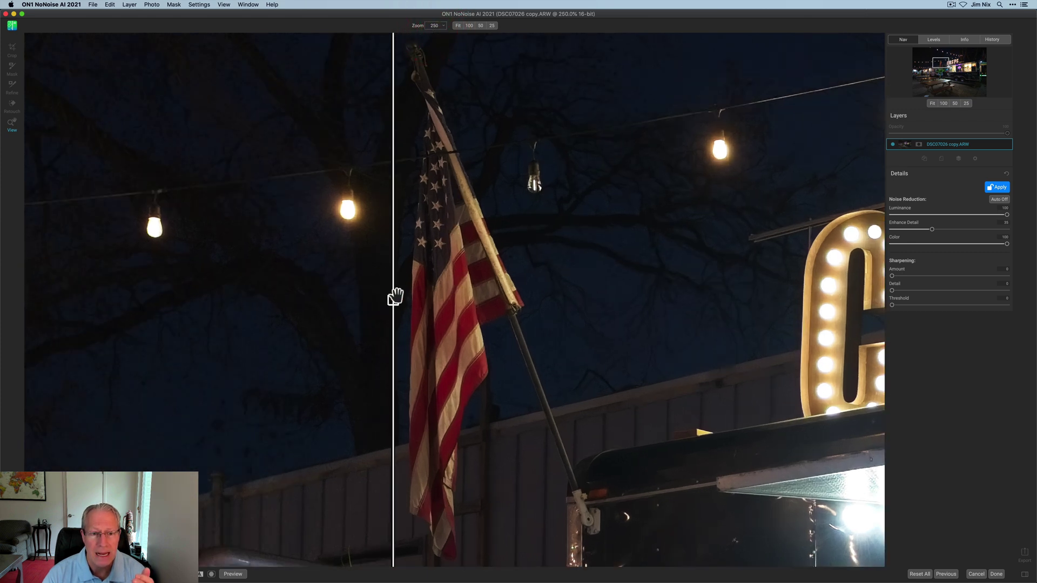
drag(394, 299, 350, 292)
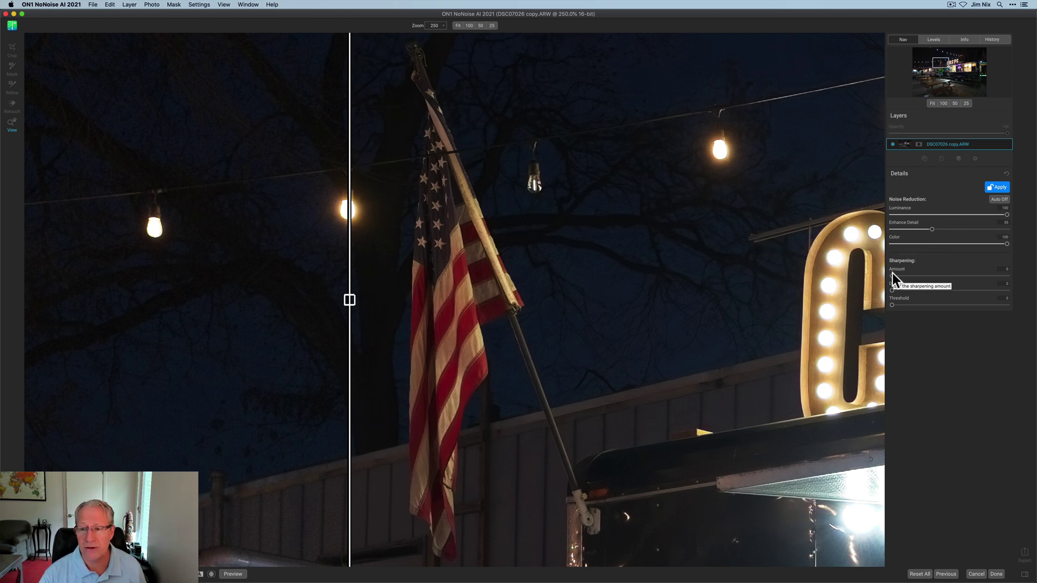
Set Sharpening Amount to 22 and compare before and after on the palm by the food truck.
drag(893, 275, 897, 274)
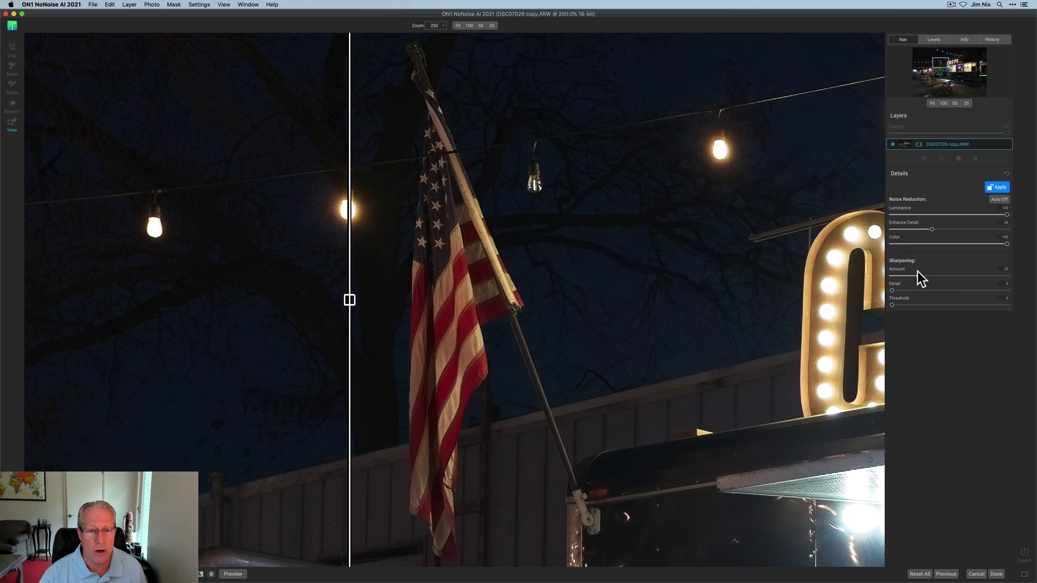
click(917, 275)
drag(941, 68, 942, 70)
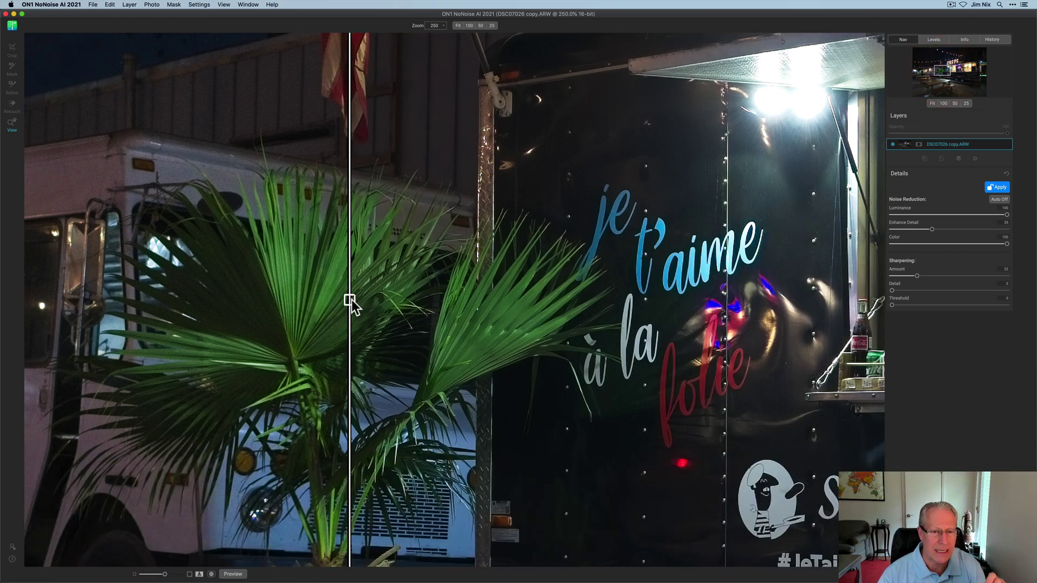
drag(291, 295, 234, 272)
Pan to the white OLAYA bus and sweep the before/after split across it.
drag(320, 162, 373, 245)
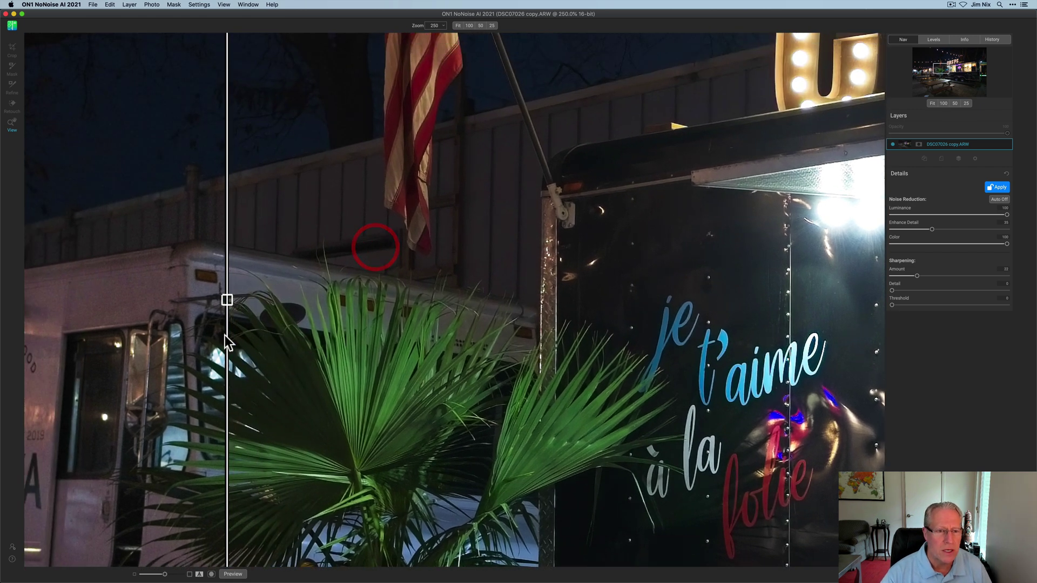
drag(275, 299, 417, 289)
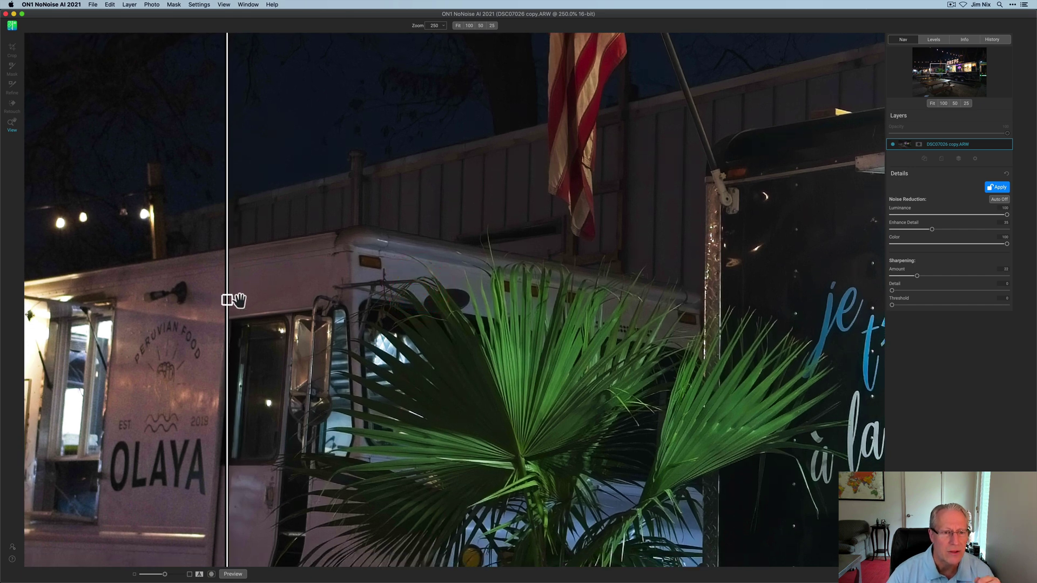
drag(227, 300, 389, 302)
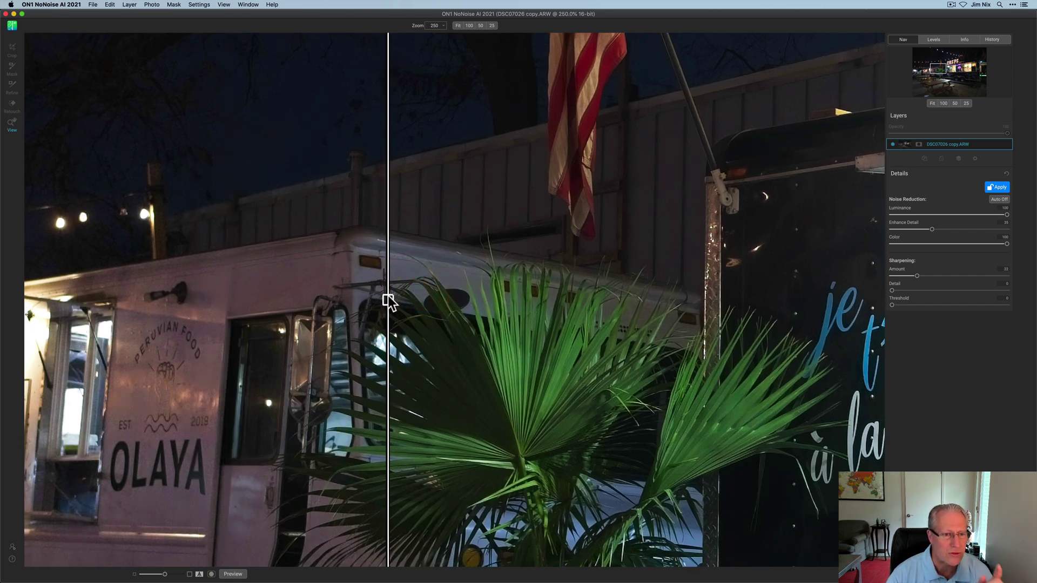
click(74, 317)
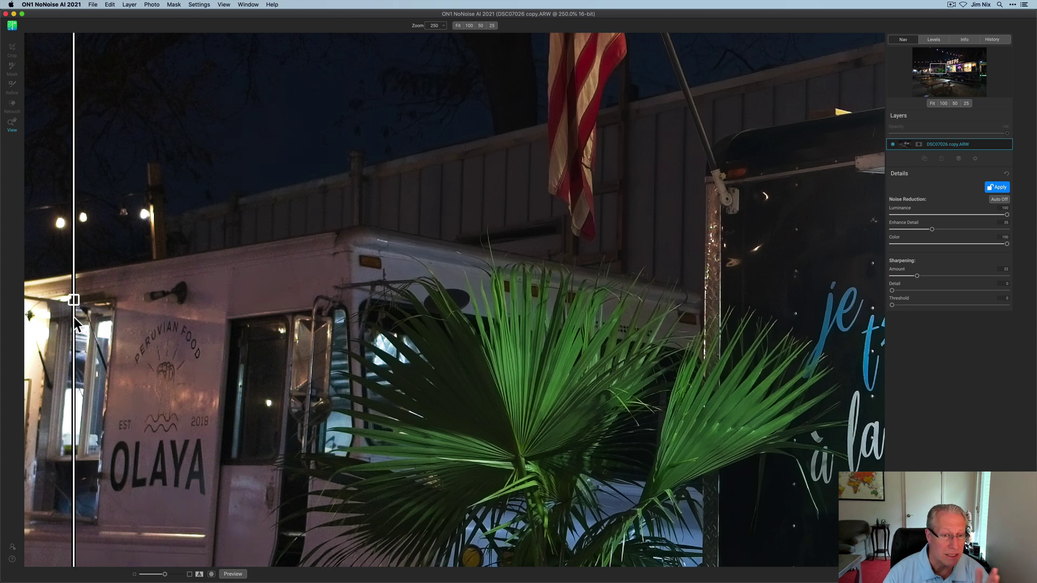
click(358, 301)
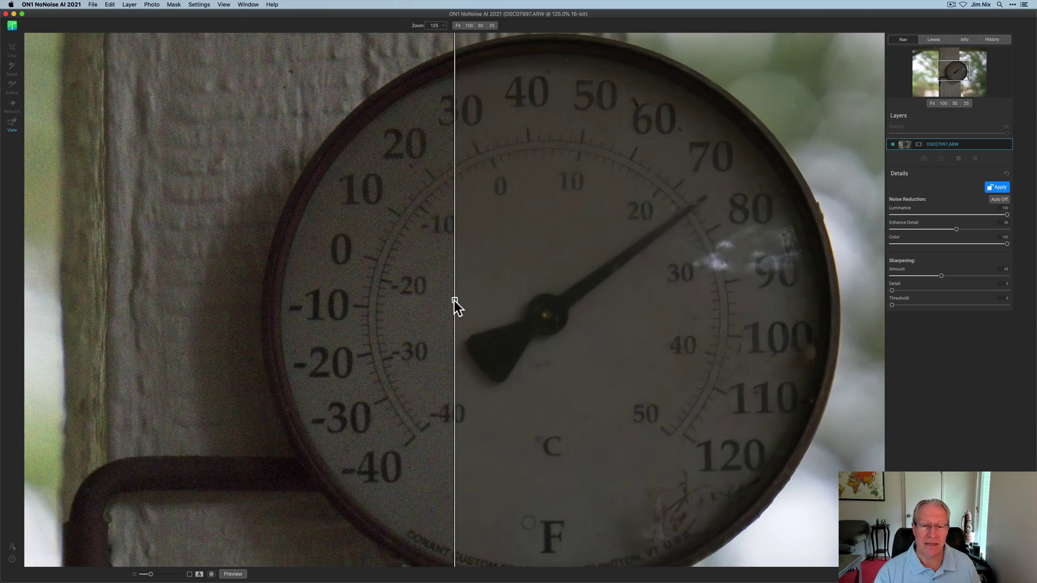
Drag the split across the thermometer dial to compare original and denoised halves.
drag(455, 300, 268, 348)
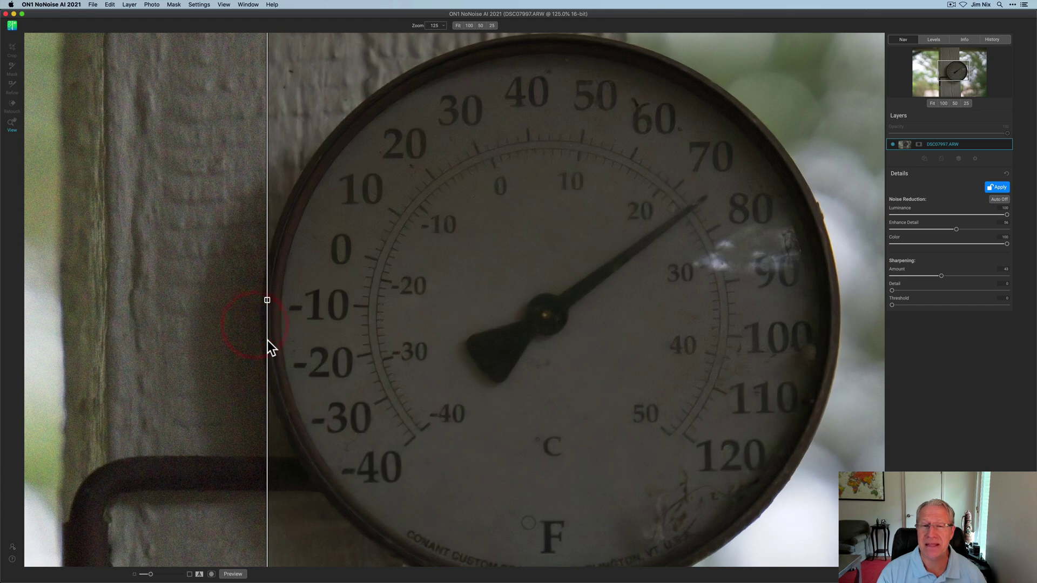